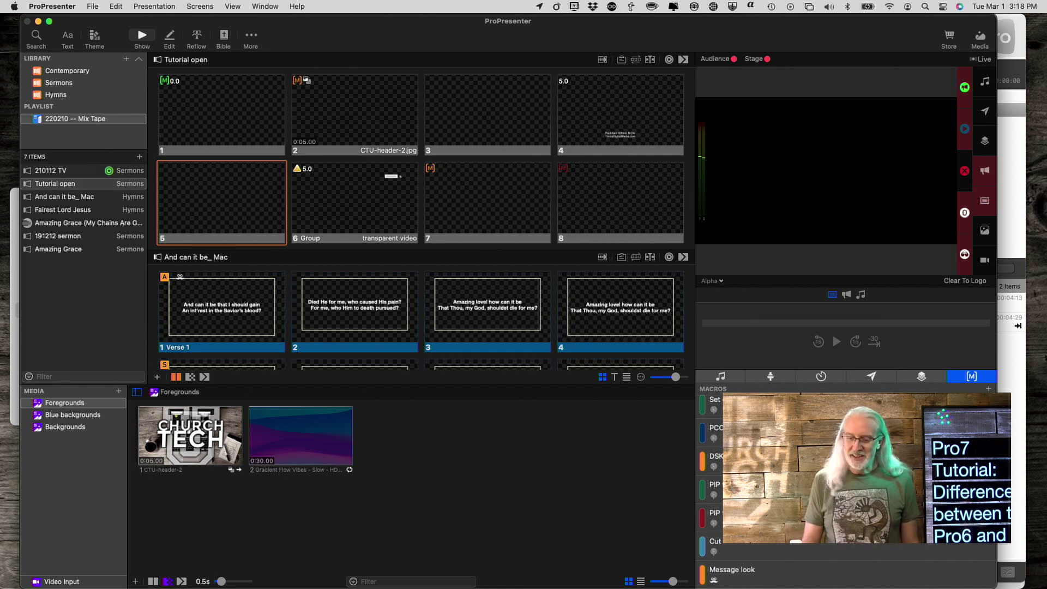
Bring ProPresenter 6 forward and shift its window right, leaving ProPresenter 7's library and playlist visible
left_click(1015, 366)
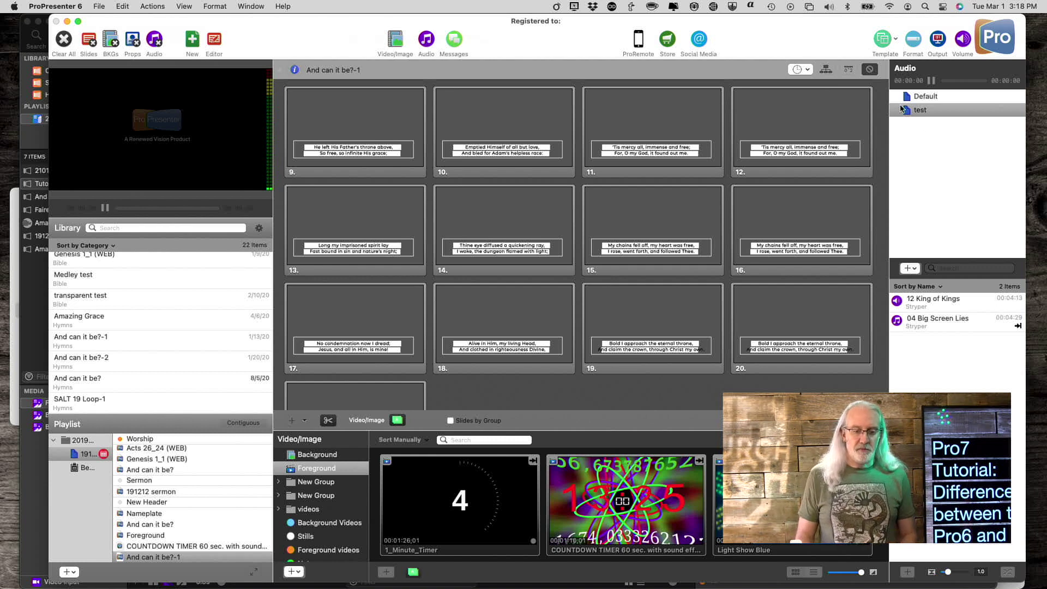
left_click_drag(548, 40, 674, 8)
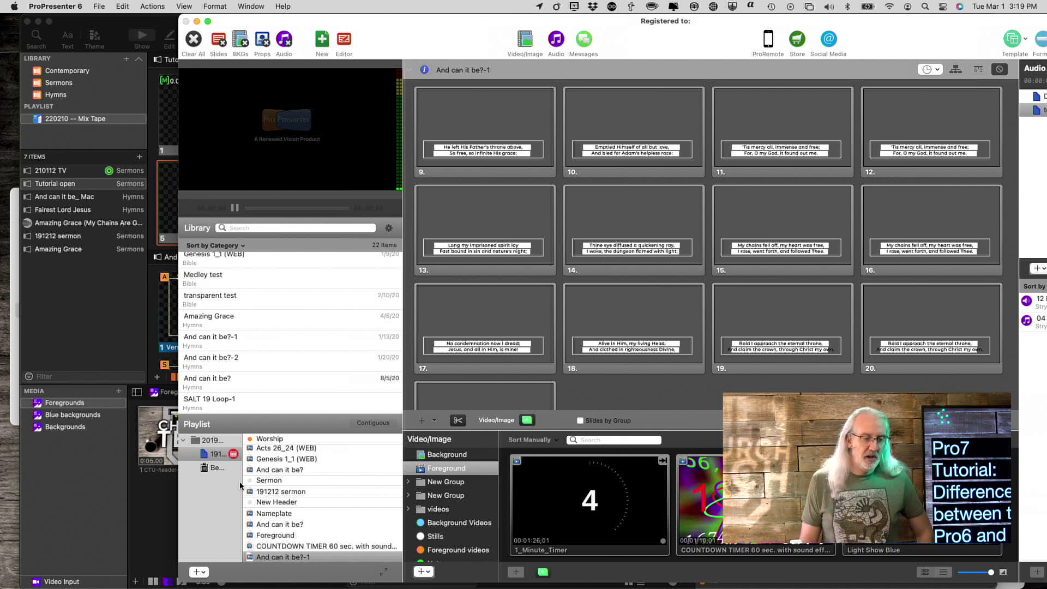
In ProPresenter 7, view the Sermons library, return to 220210 -- Mix Tape, then bring ProPresenter 6 forward
left_click(79, 308)
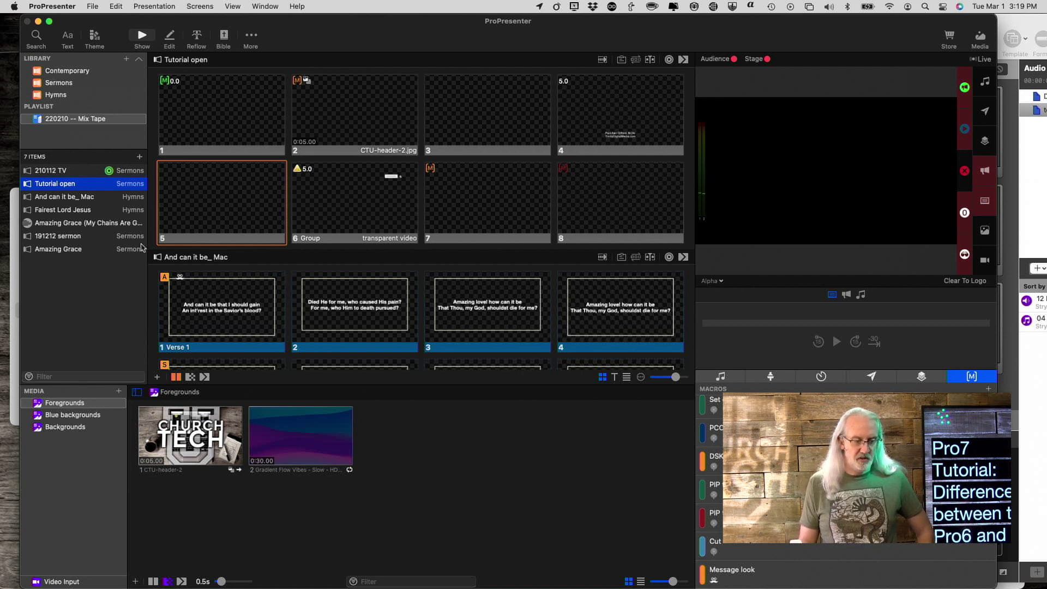
left_click(66, 85)
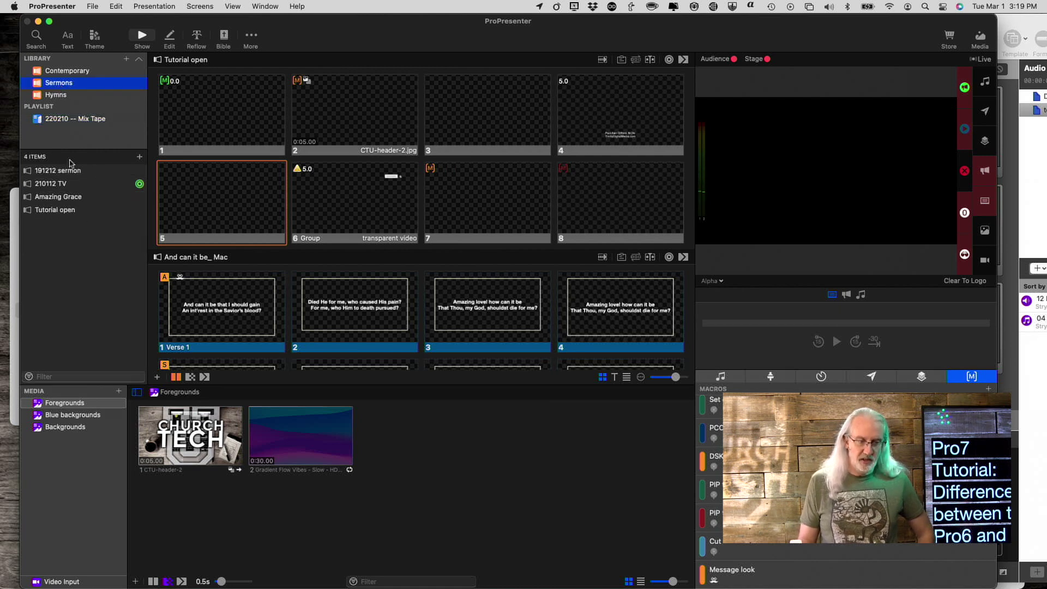
left_click(63, 120)
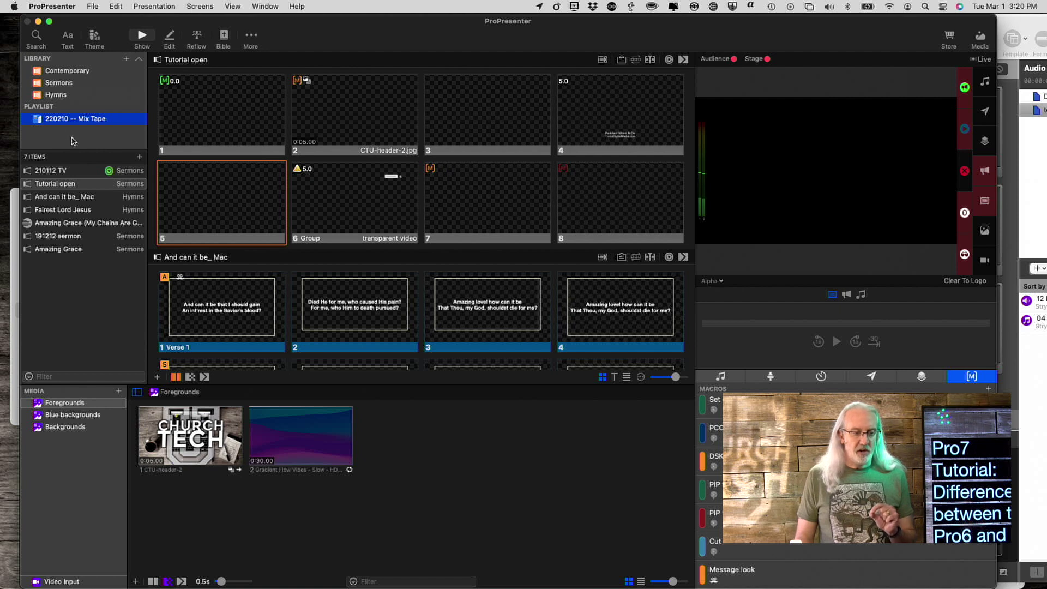
left_click(1030, 25)
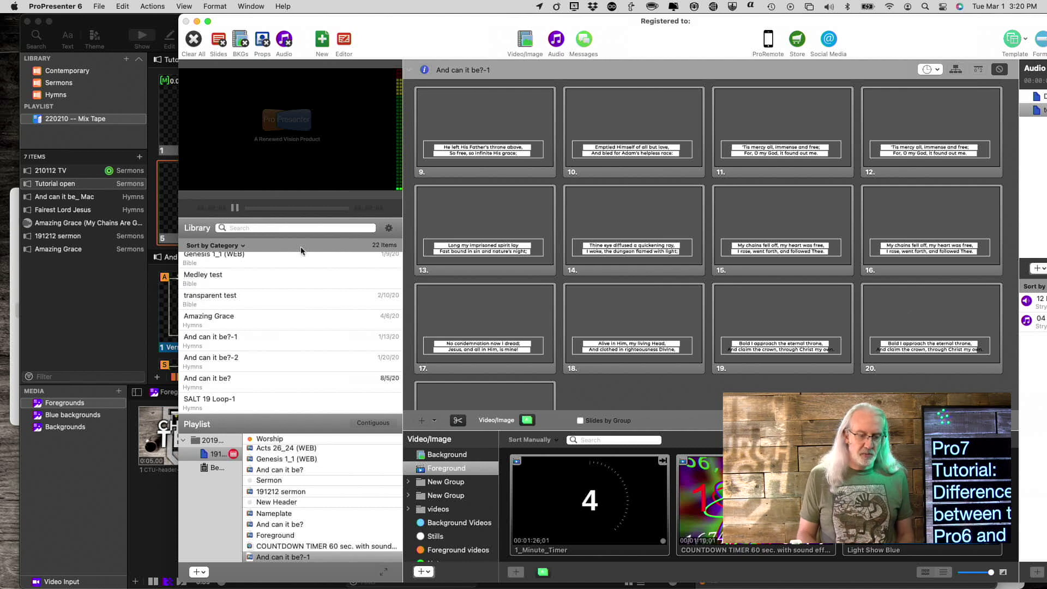
Open ProPresenter 7's search popup and switch it from MultiTracks to the presentation Library
left_click(127, 24)
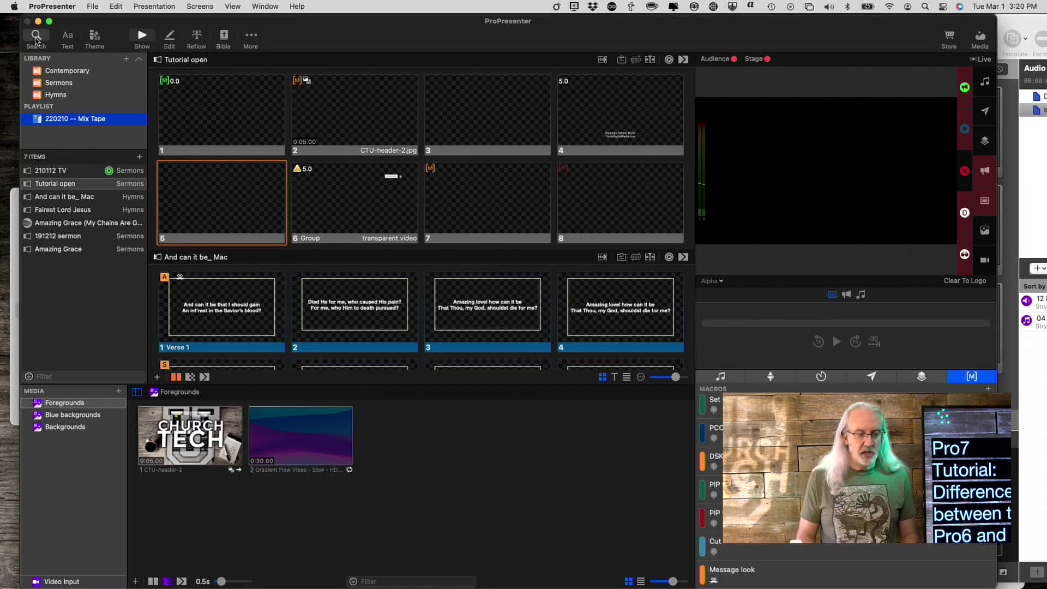
left_click(36, 40)
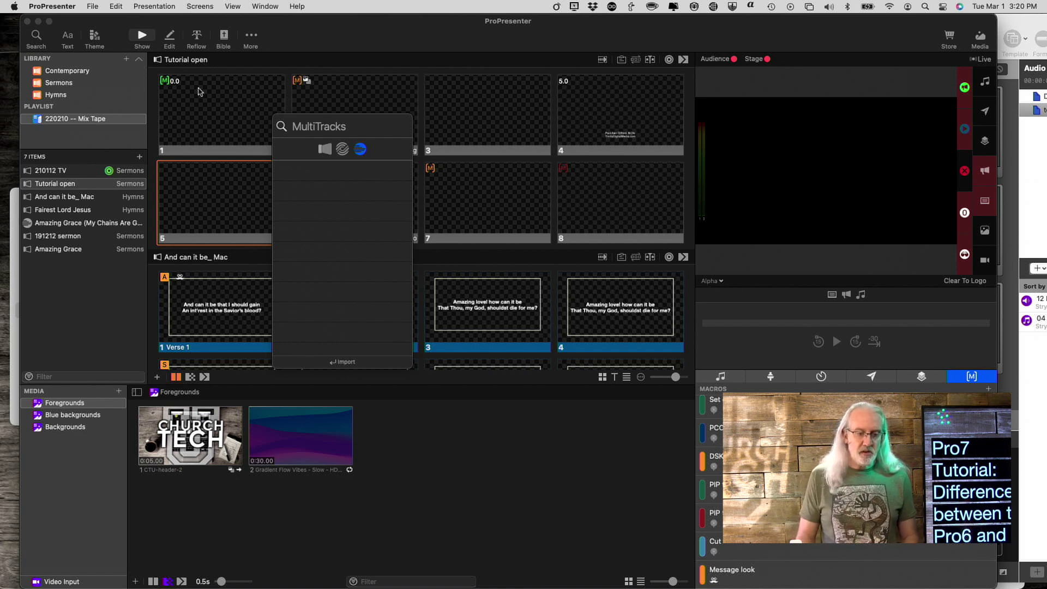
left_click(322, 150)
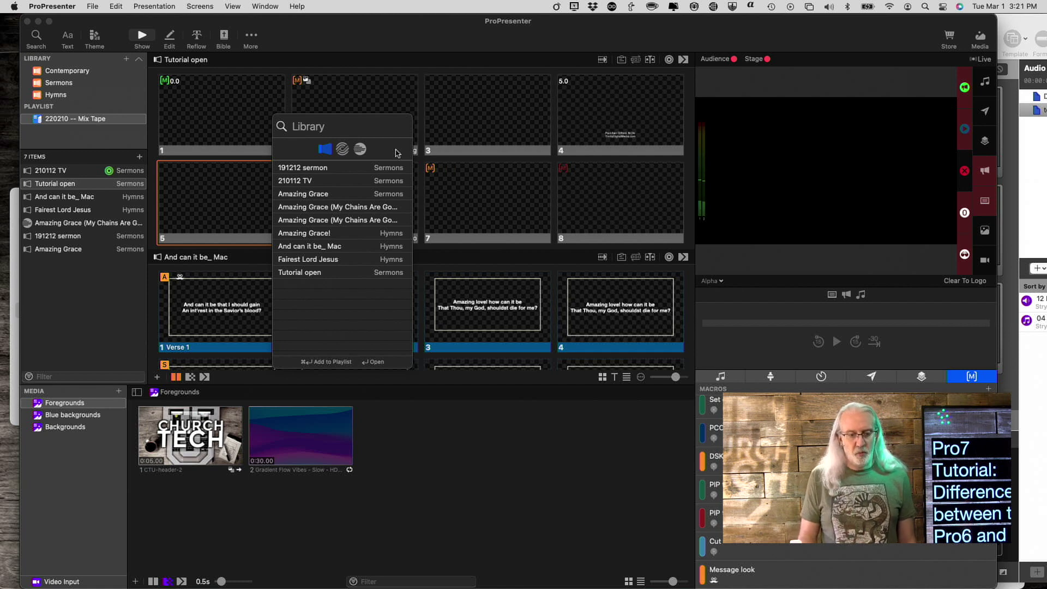
Move the Library search popup to the upper right, then close it and reopen it with Cmd+F
left_click_drag(397, 154, 666, 49)
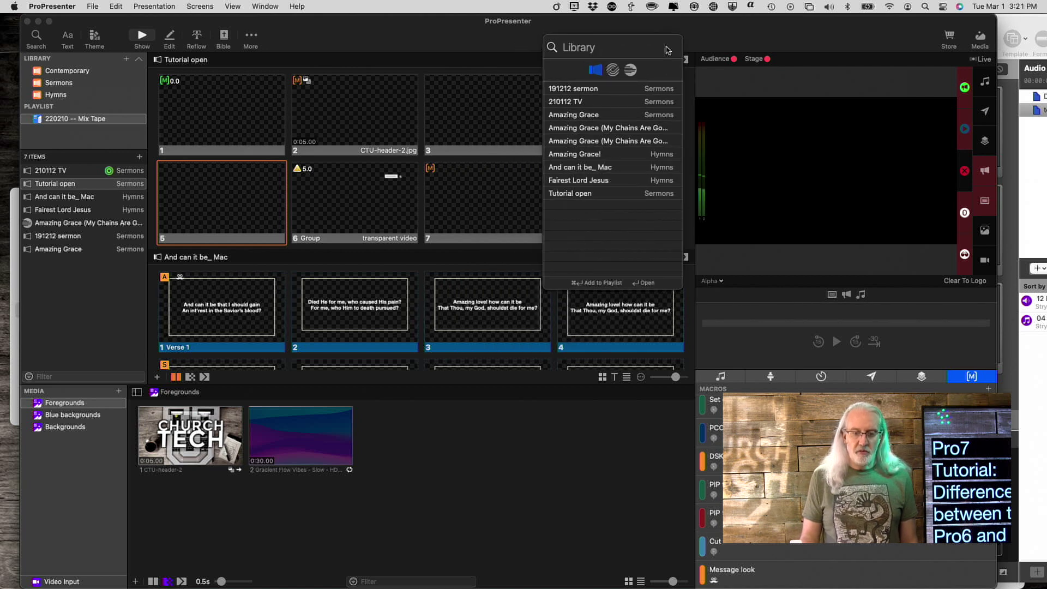
left_click(381, 23)
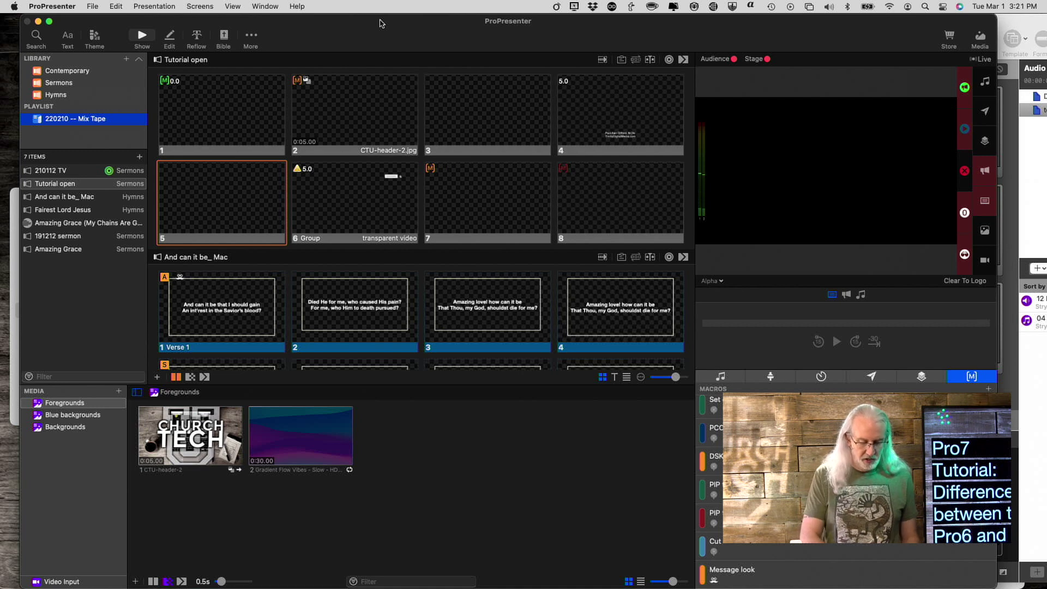
key("super+f")
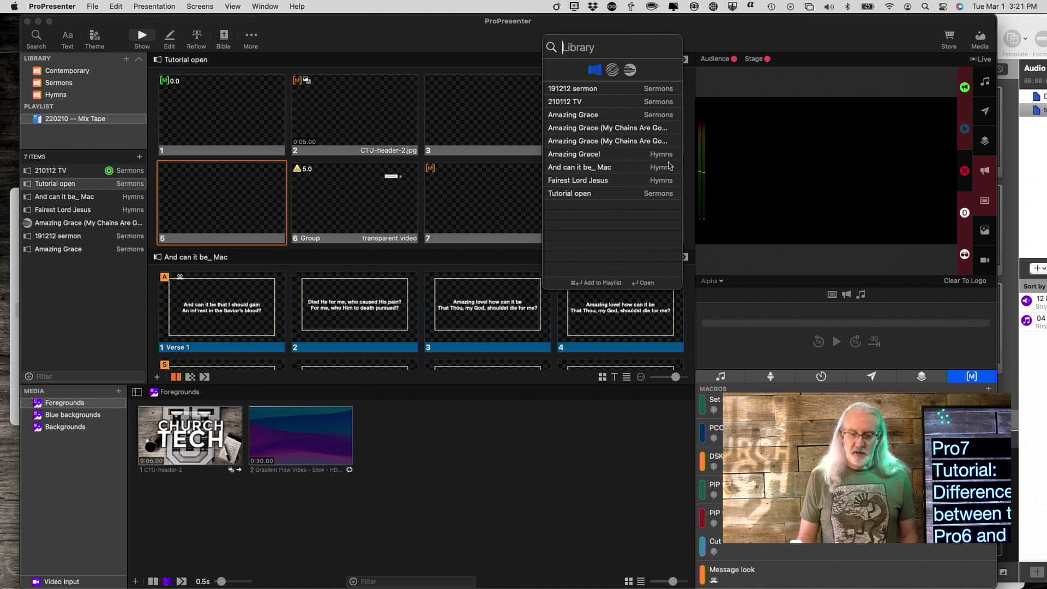
Widen the search popup, then add Amazing Grace to the playlist in both ProPresenter 6 and 7
left_click_drag(682, 167, 744, 172)
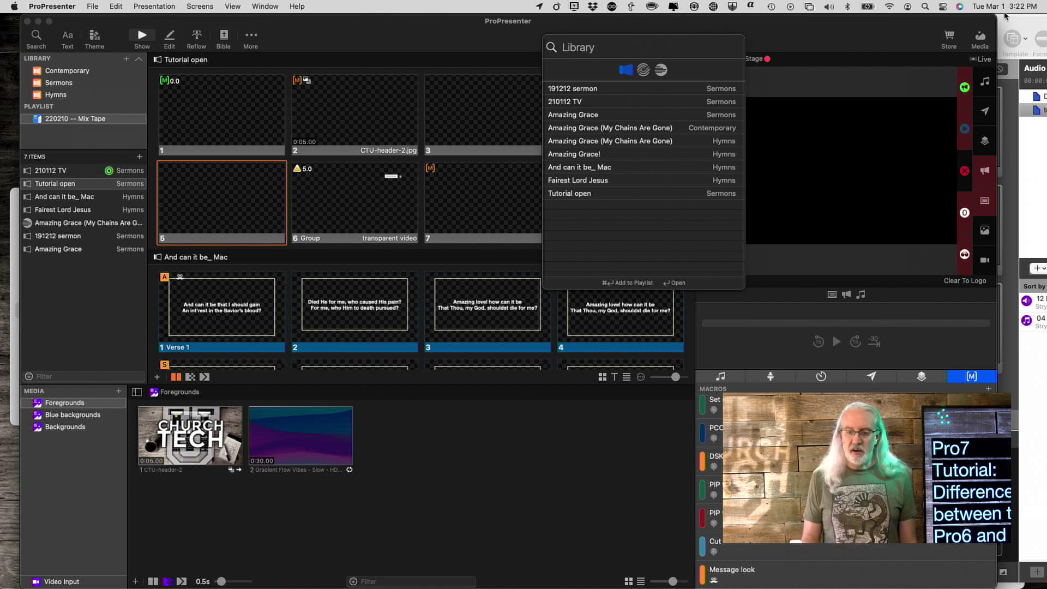
left_click(1019, 28)
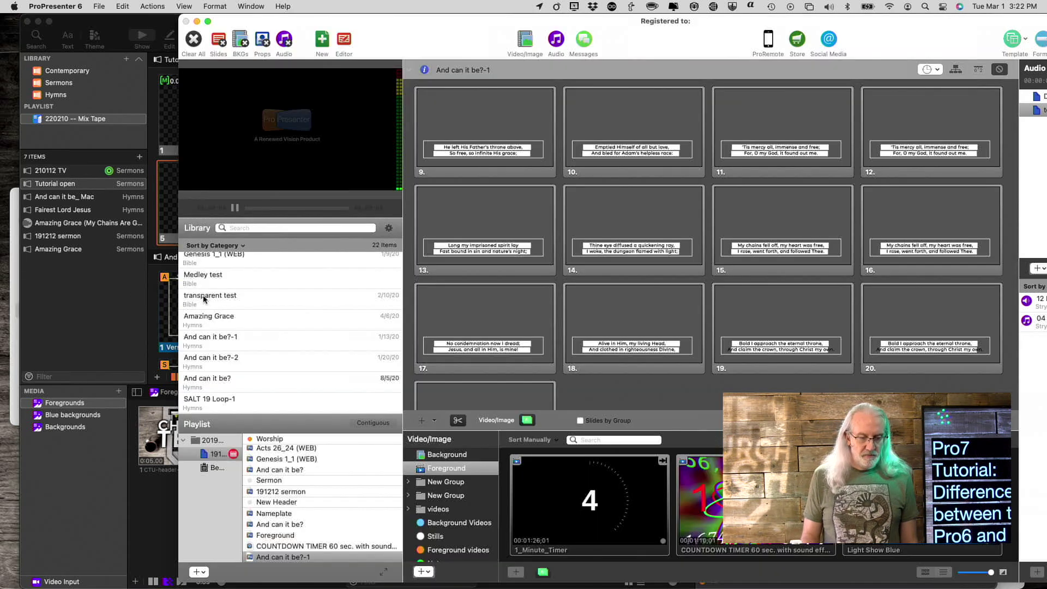
left_click_drag(207, 319, 247, 313)
left_click(126, 32)
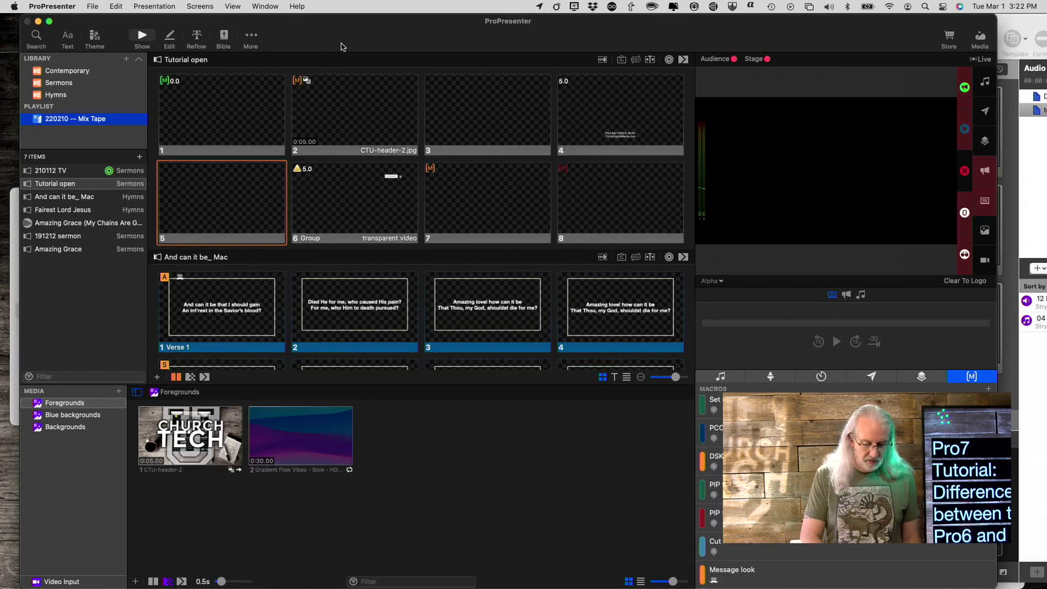
key("super+f")
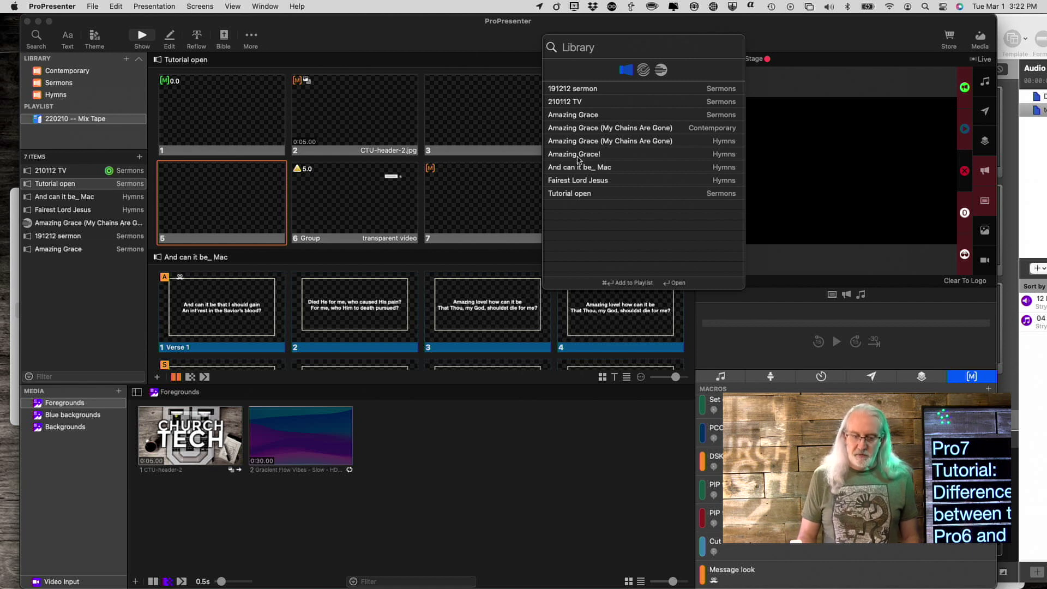
left_click_drag(580, 156, 624, 222)
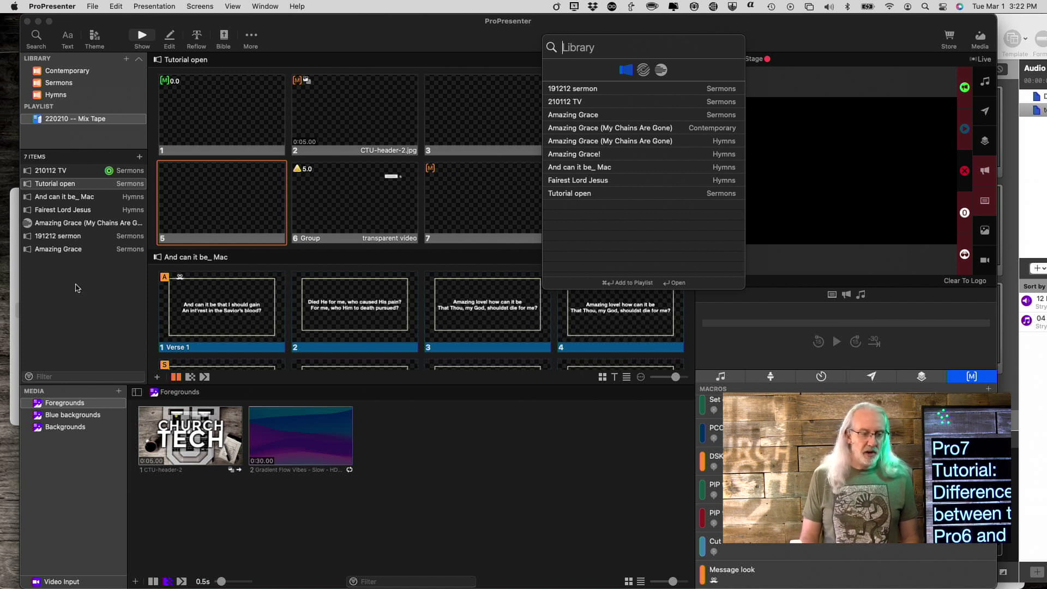
Collapse and re-expand ProPresenter 7's library section, then expand and collapse ProPresenter 6's New Group
left_click(139, 59)
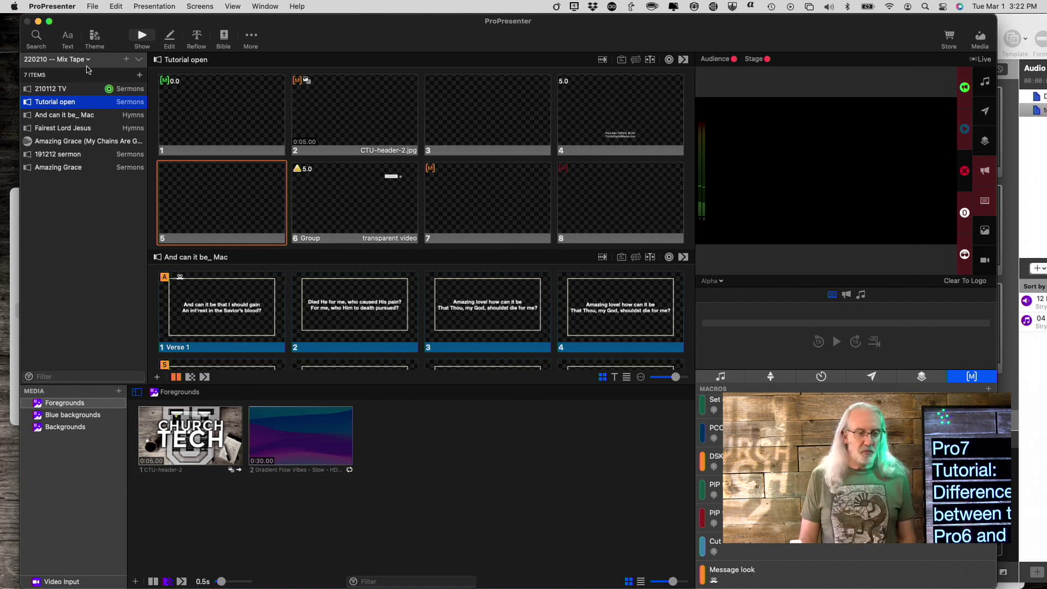
left_click(140, 59)
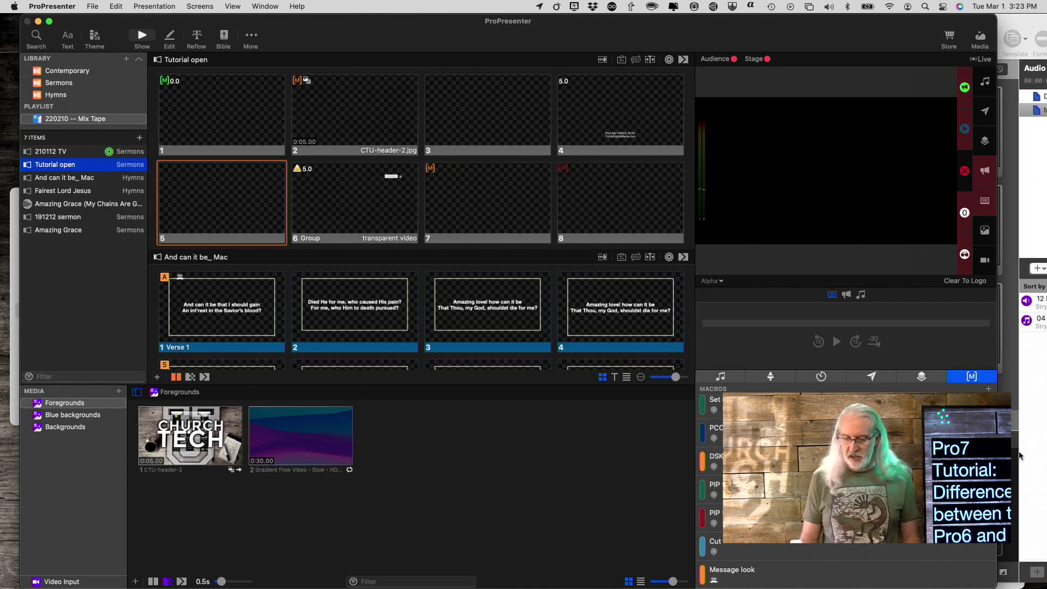
left_click(1036, 451)
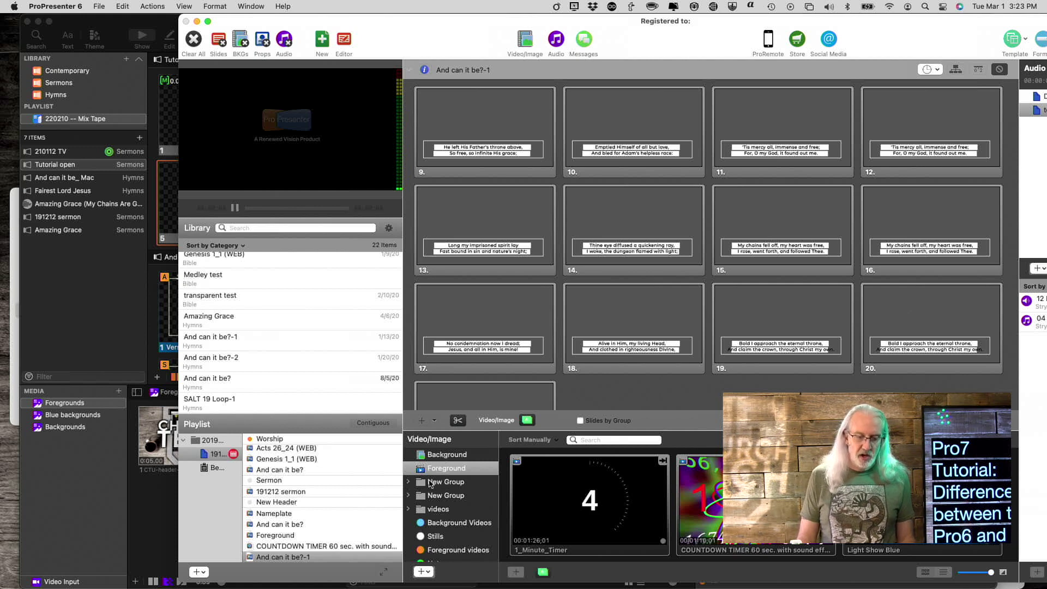
left_click(407, 482)
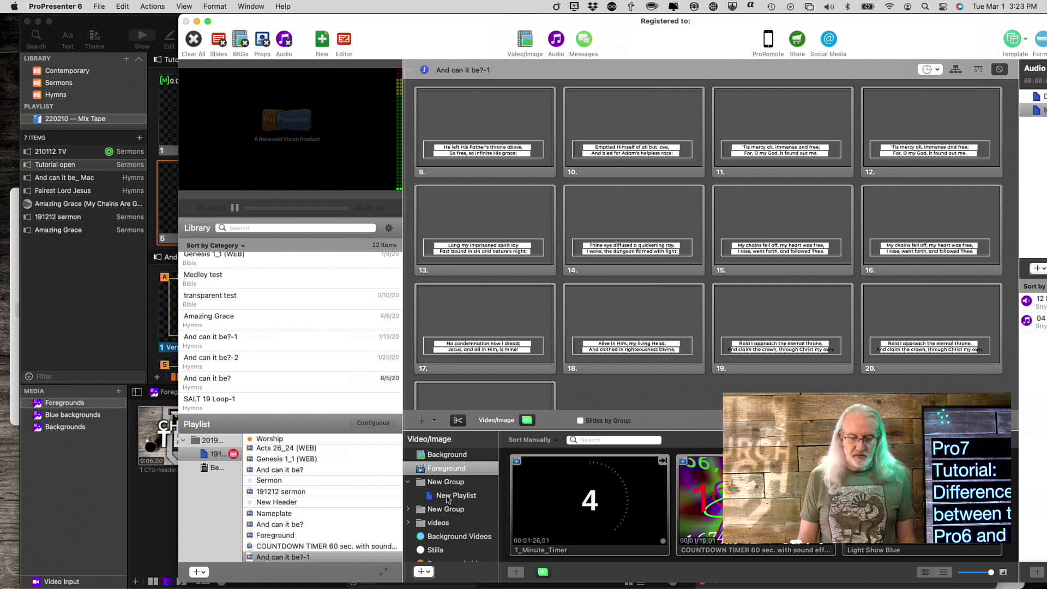
left_click(408, 483)
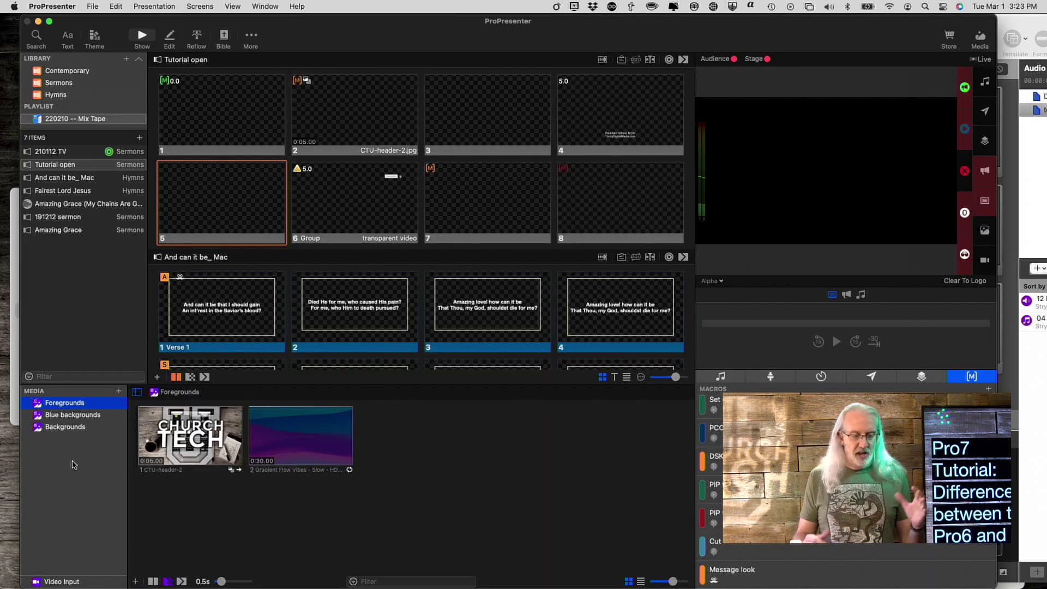
left_click(74, 465)
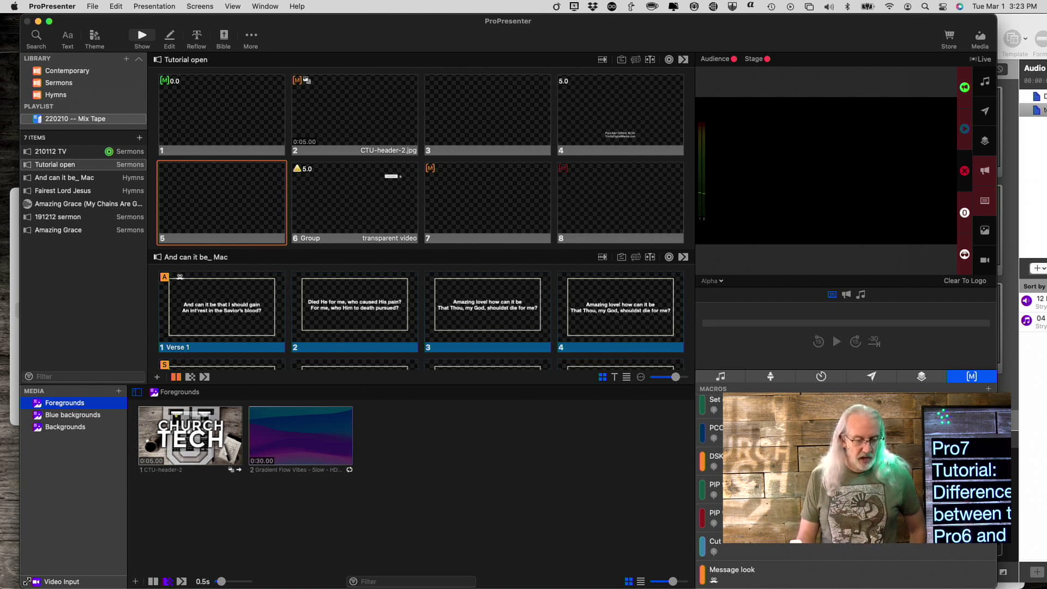
Show the Input 2: Logitech video input in ProPresenter 7's media bin, then switch to ProPresenter 6
left_click(86, 583)
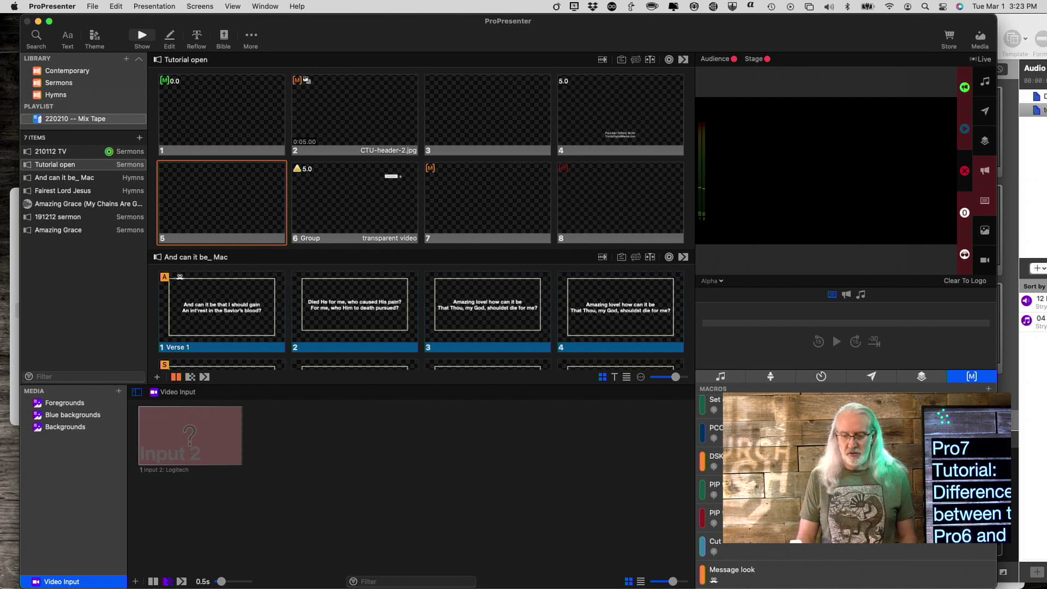
key("super+Tab")
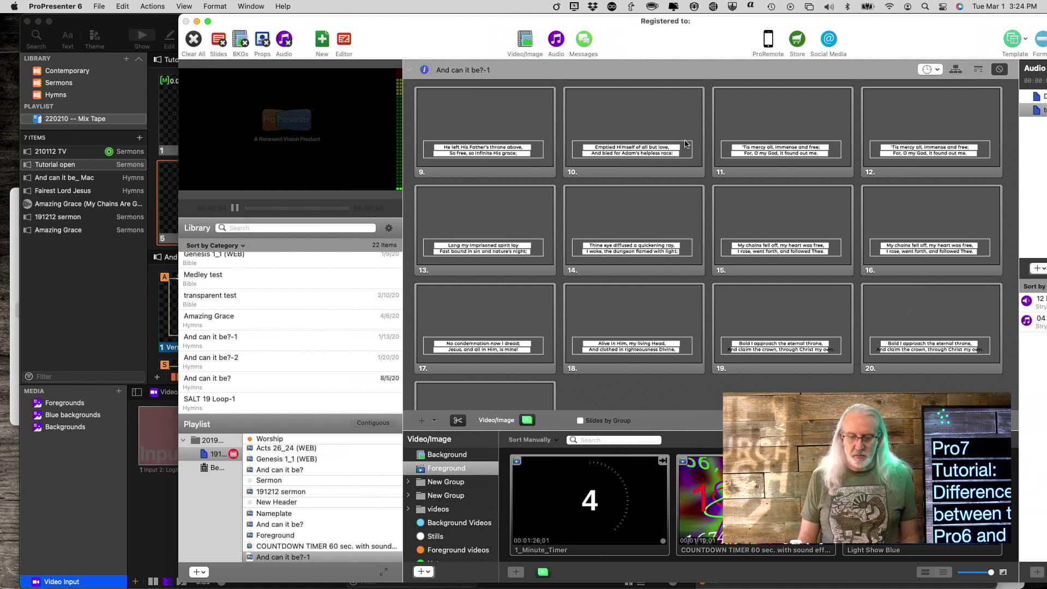
Move ProPresenter 6 to the left edge, toggle its Audio panel off and on, then nudge it right
left_click_drag(643, 24, 499, 24)
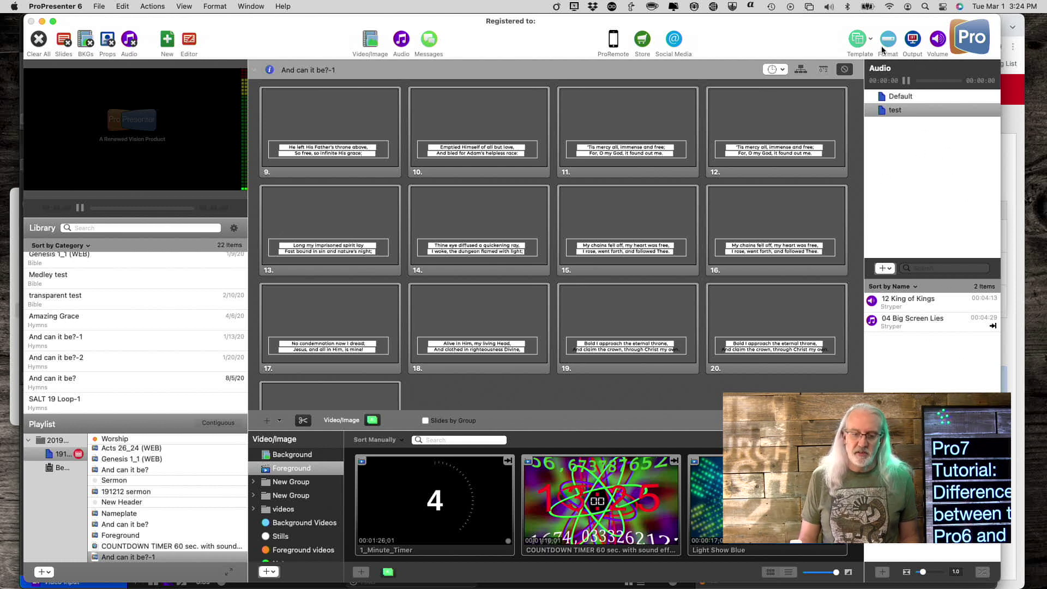
left_click(400, 41)
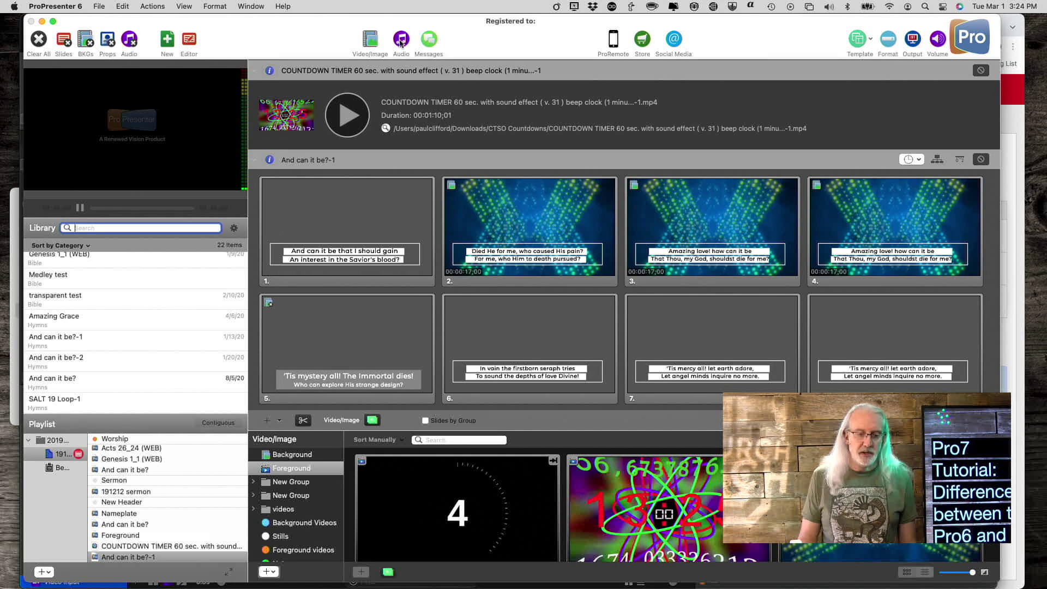
left_click(401, 42)
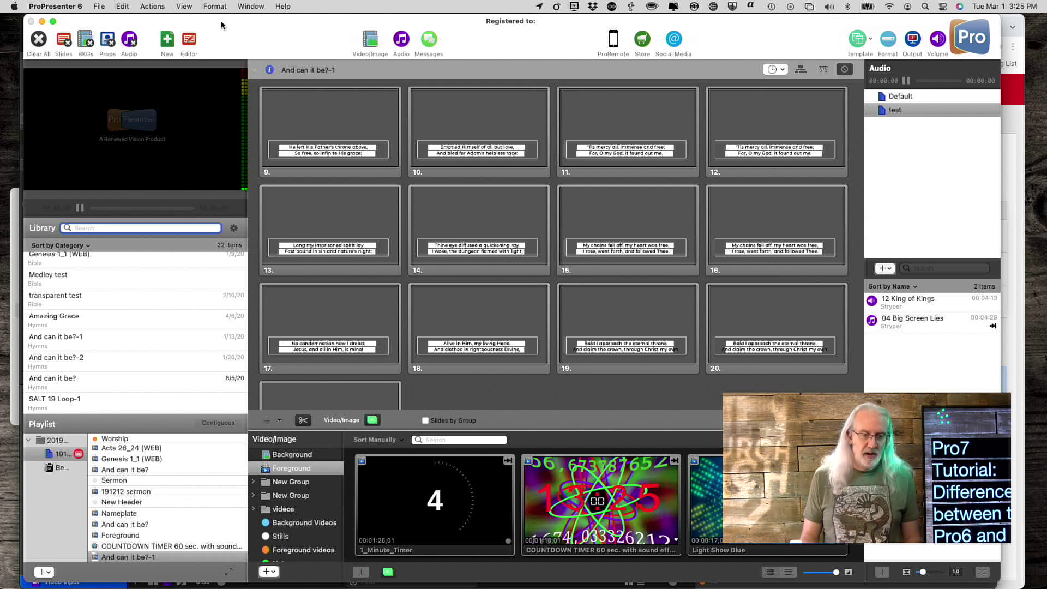
left_click_drag(264, 33, 340, 33)
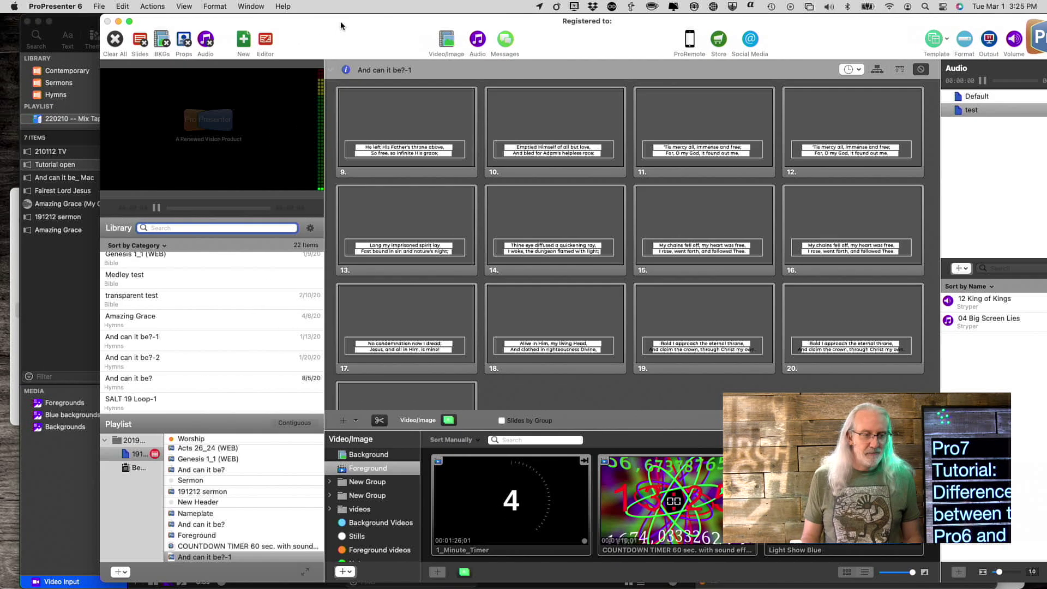
Bring ProPresenter 7 forward and show its Stage panel with Stage Screen 1 and DL 4 only
left_click(83, 21)
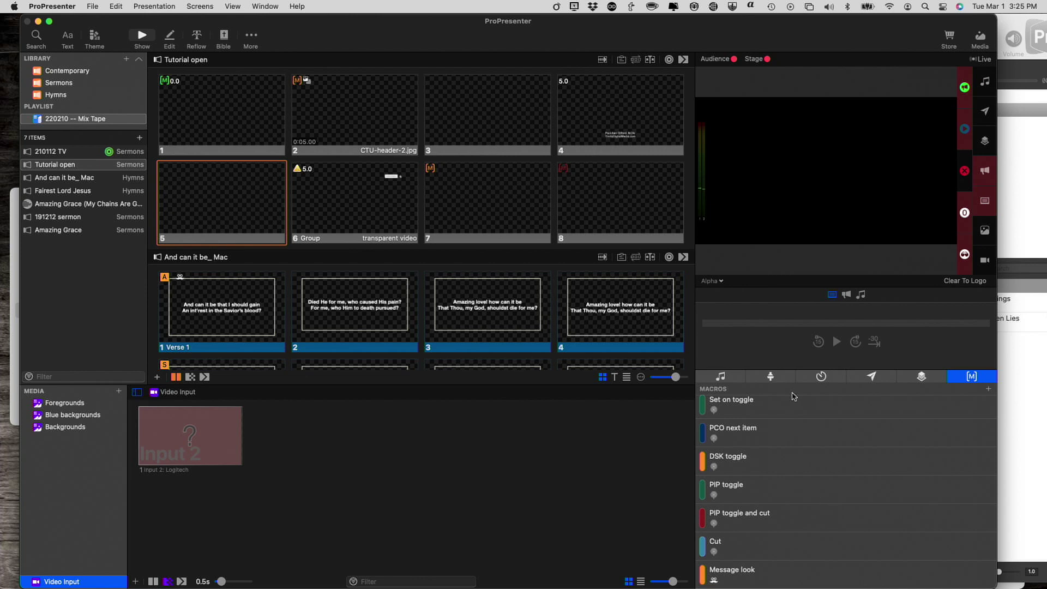
left_click(770, 377)
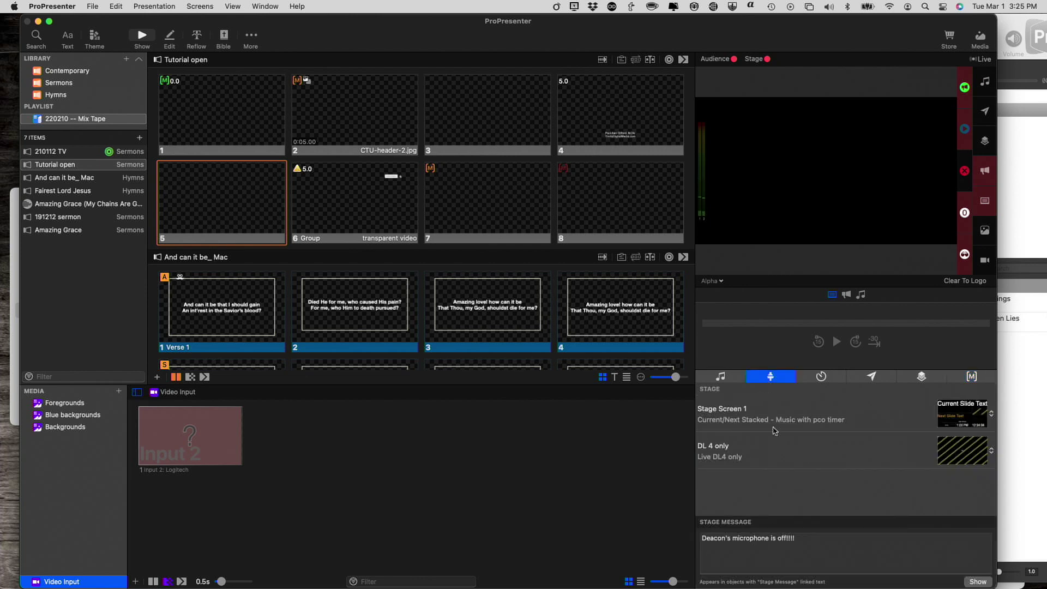
Look through the Timers and Messages lists, ending on the Props list with its Video 3 prop
left_click(822, 379)
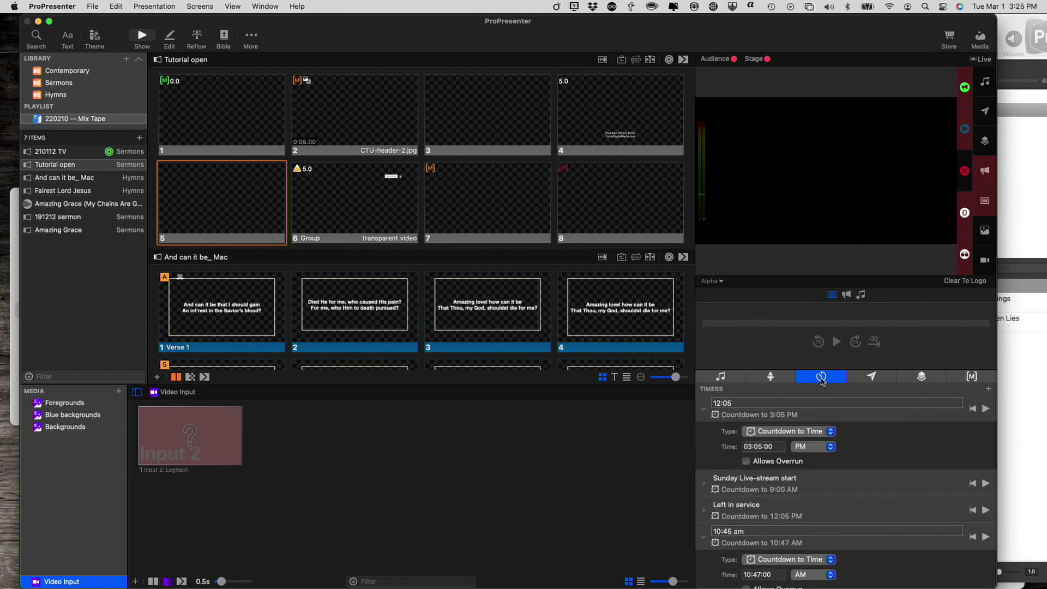
left_click(879, 379)
left_click(913, 377)
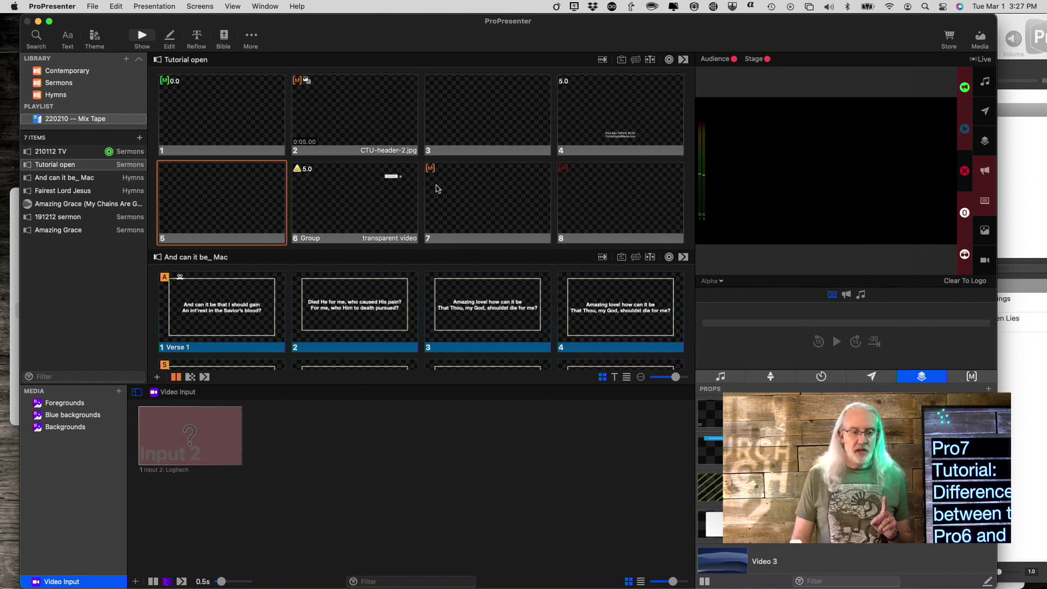
Show ProPresenter 7's Bible scripture lookup, set to New Living Translation, in place of the slides
left_click(224, 38)
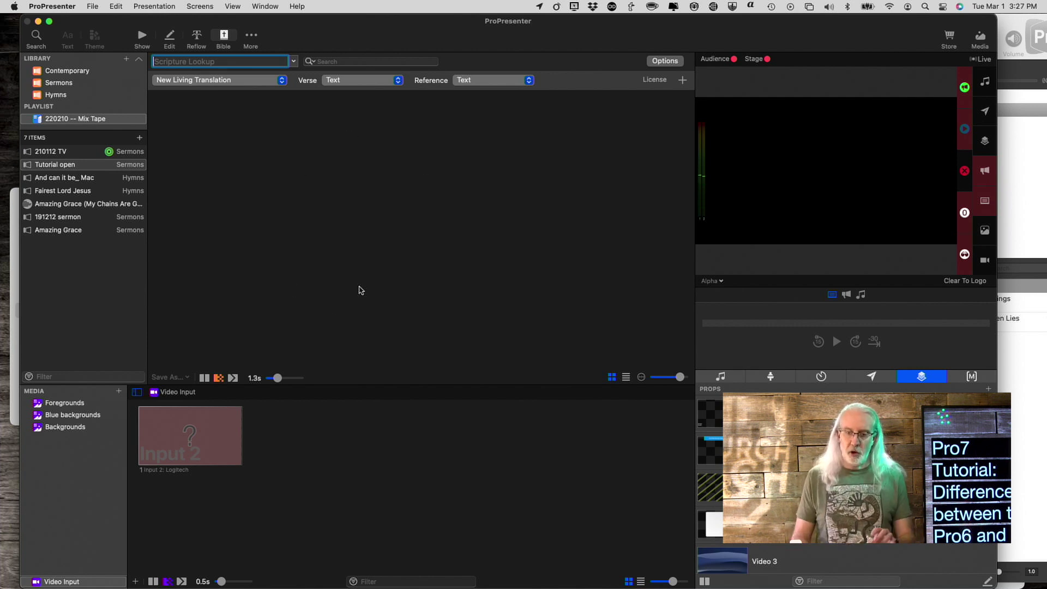
Bring the ProPresenter 6 window, showing the 'And can it be?-1' slides, in front
left_click(1014, 22)
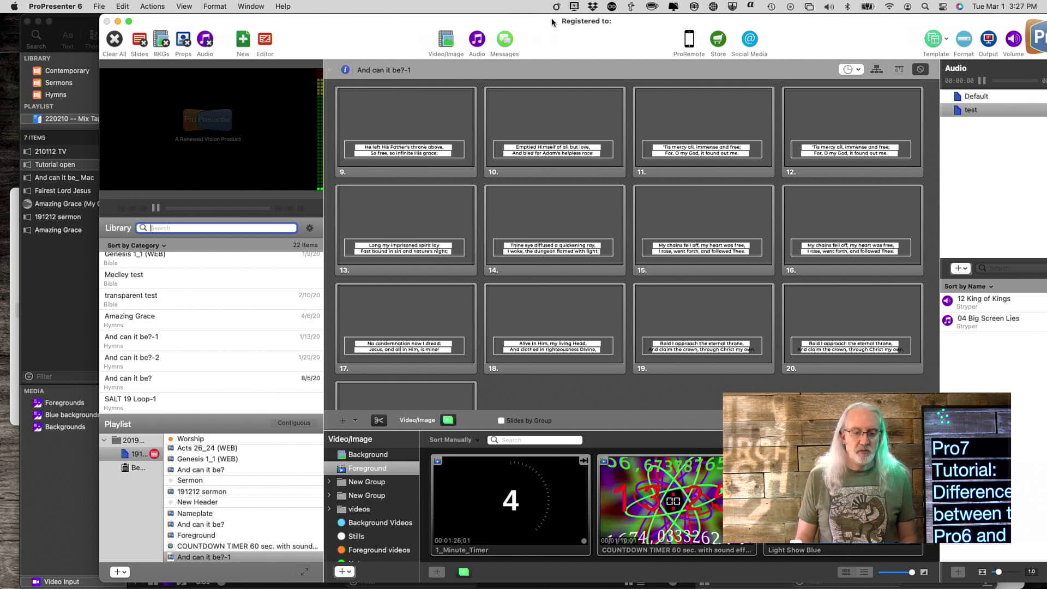
In ProPresenter 6, open John 3:16-18 in a detached Bible window, close it, then return to ProPresenter 7
left_click_drag(552, 23, 513, 21)
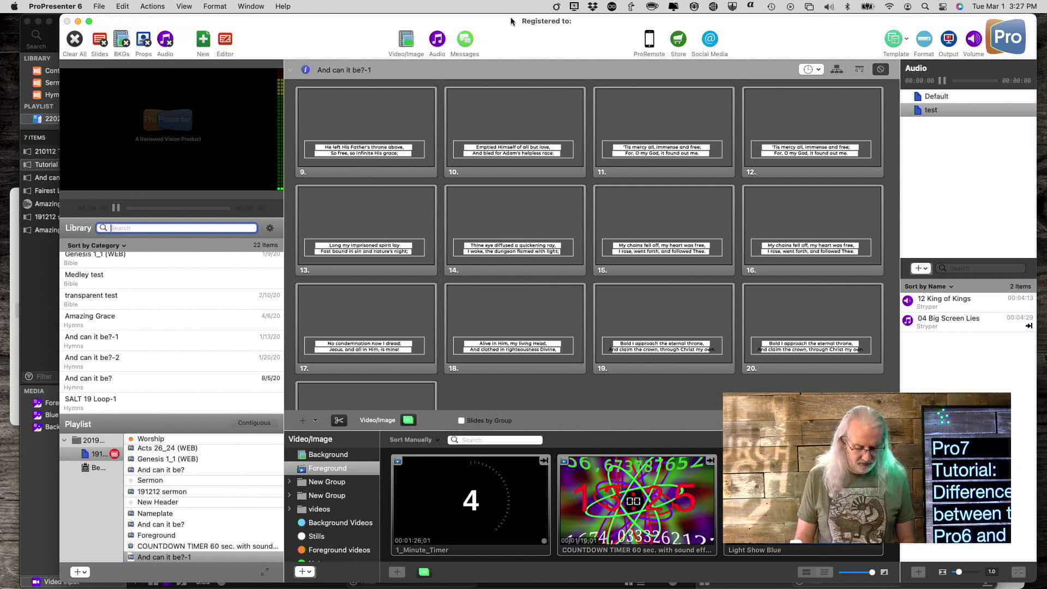
key("super+b")
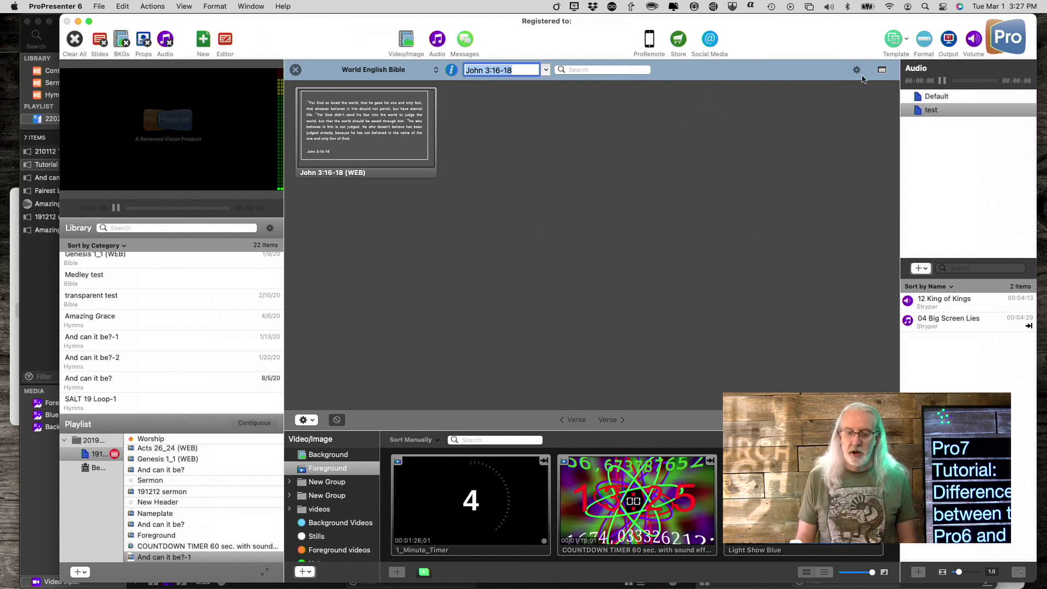
left_click(883, 71)
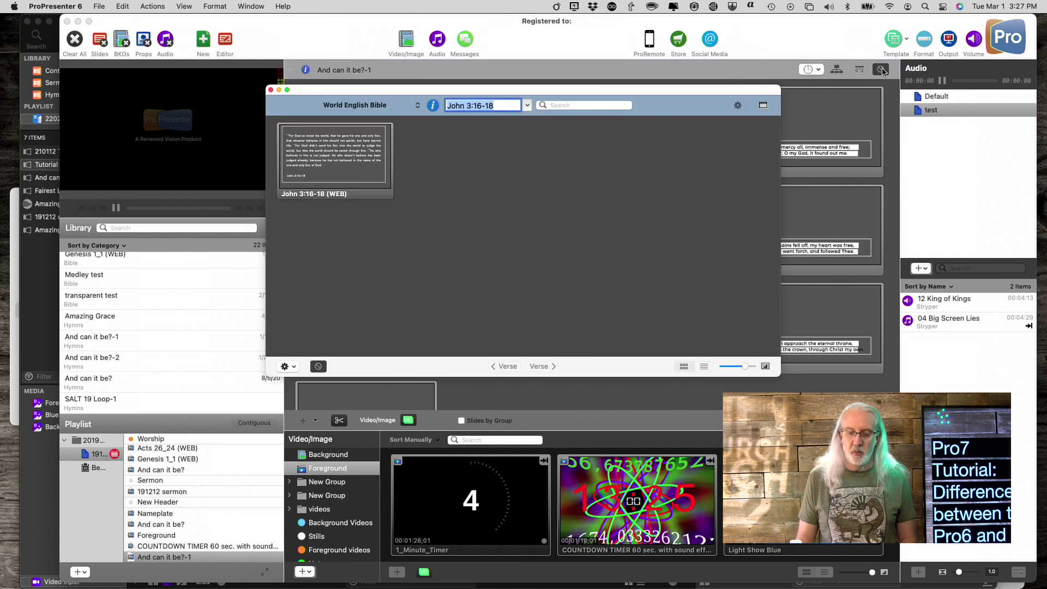
left_click_drag(746, 92, 956, 126)
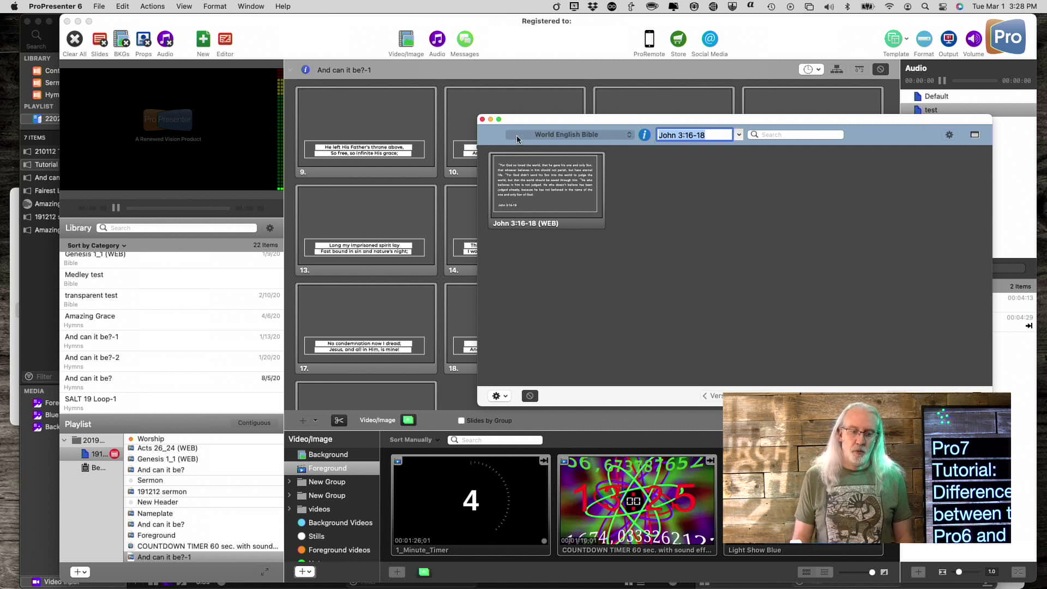
left_click(482, 120)
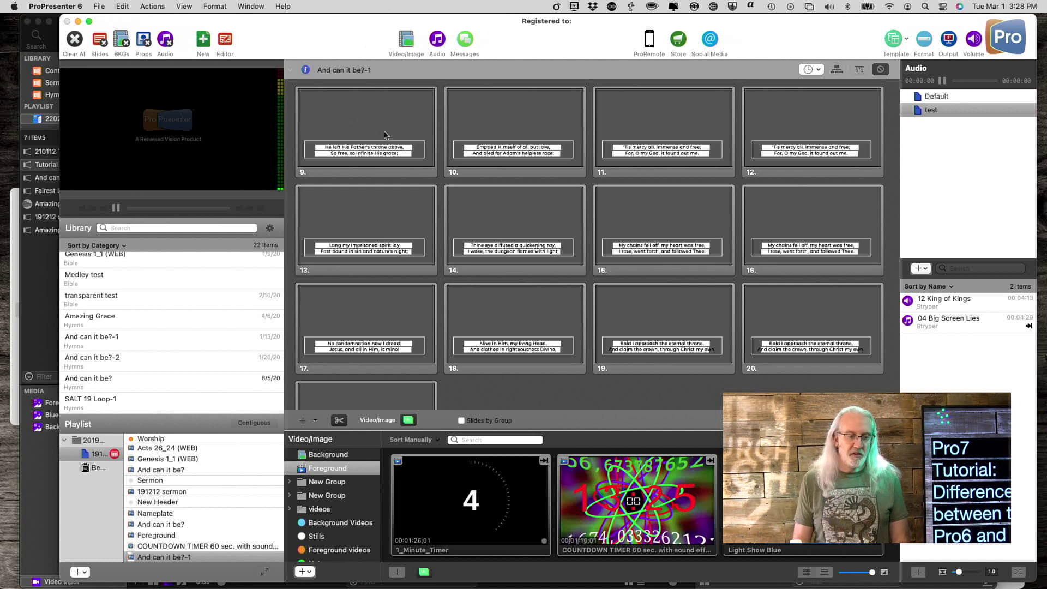
left_click(55, 40)
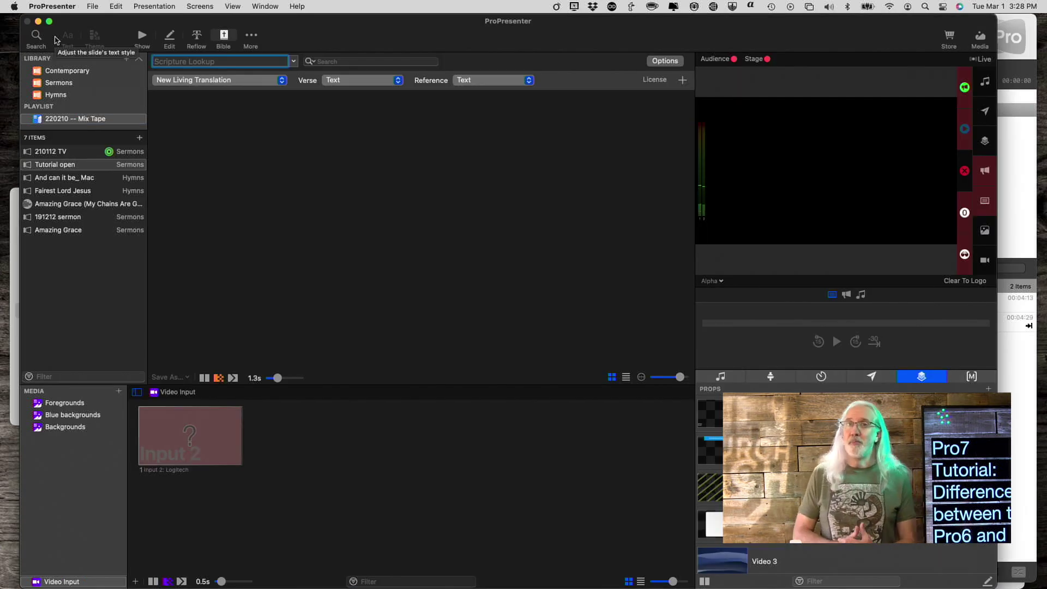